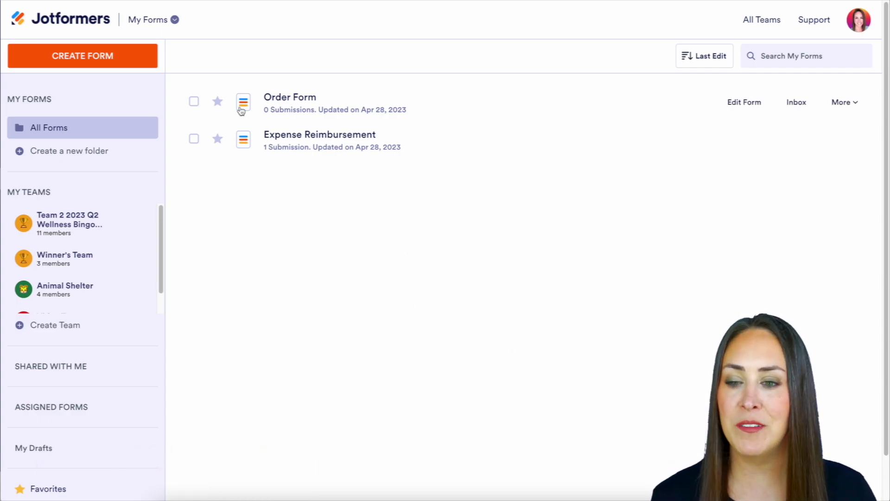
Step: Start a new form with CREATE FORM from the My Forms list
left_click(110, 63)
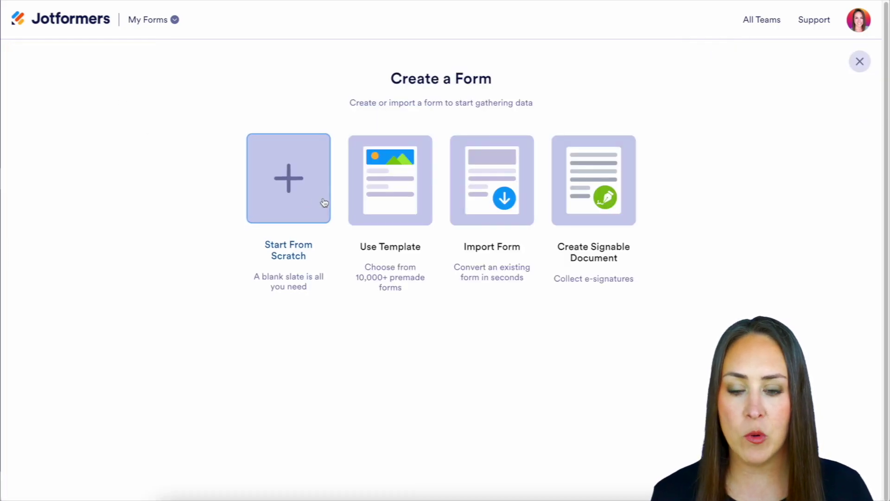
Step: Start a blank Classic Form and delete its default heading
left_click(299, 184)
left_click(360, 191)
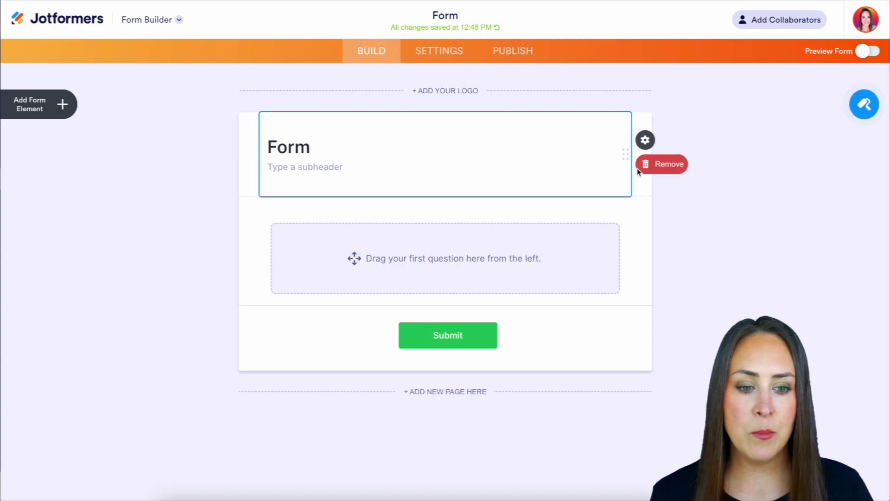
left_click(645, 164)
Step: Add Full Name, Email, Phone and Dropdown elements to the form
left_click(62, 103)
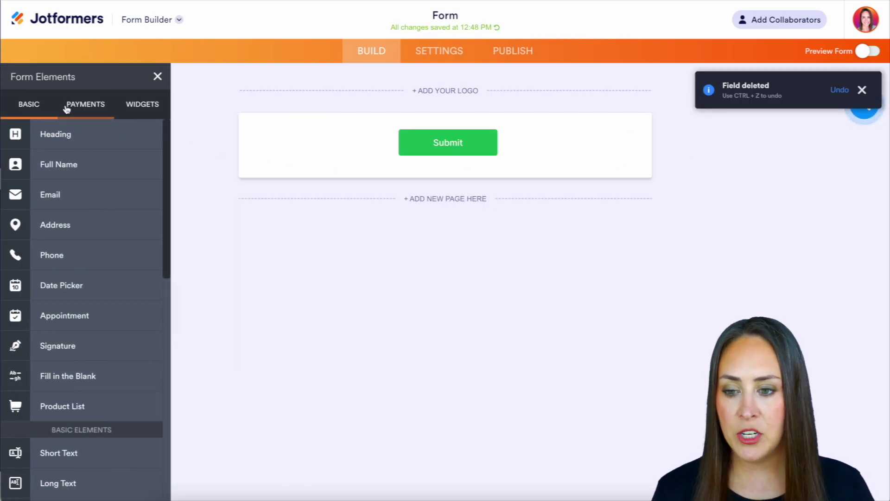
left_click(55, 164)
left_click(62, 199)
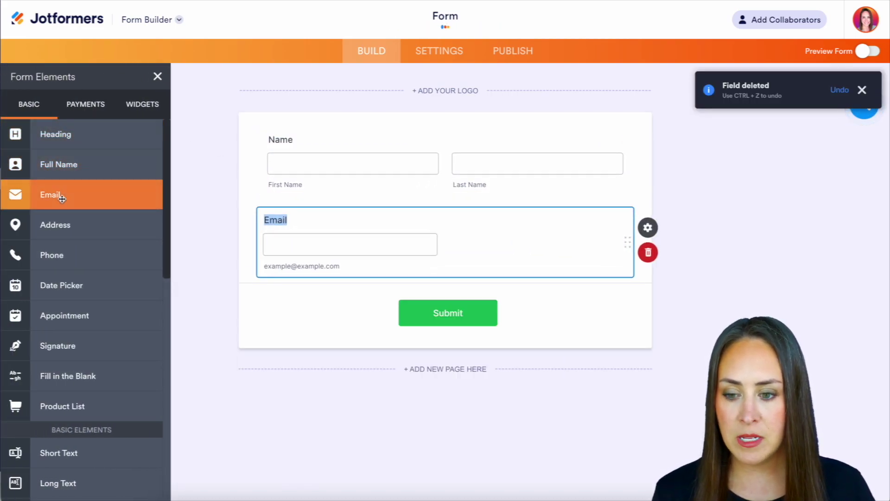
left_click(78, 255)
scroll(81, 253, "down", 5)
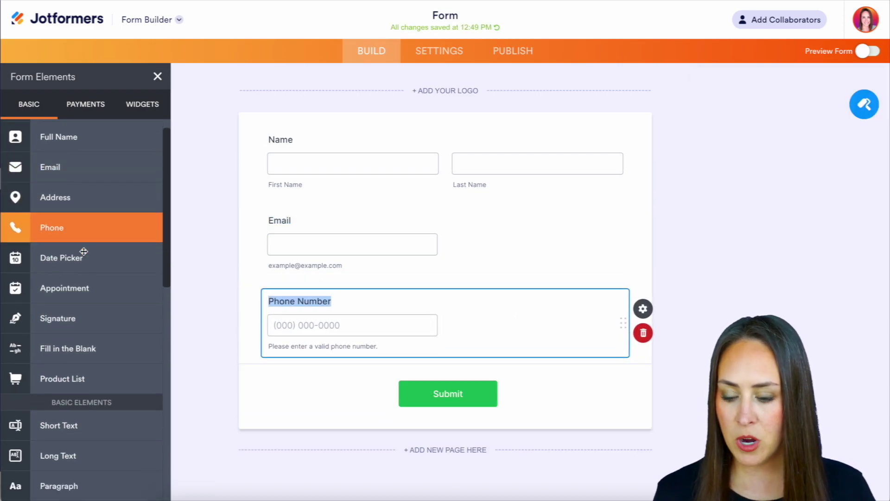
scroll(84, 251, "down", 2)
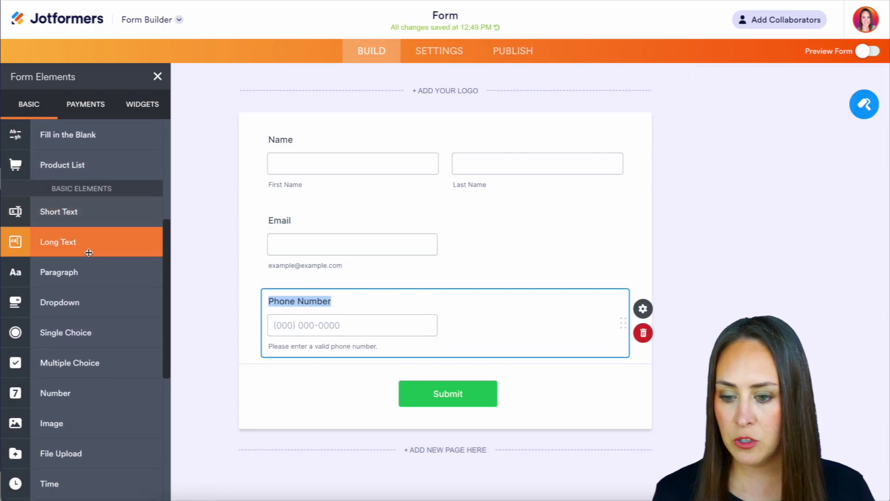
left_click(49, 246)
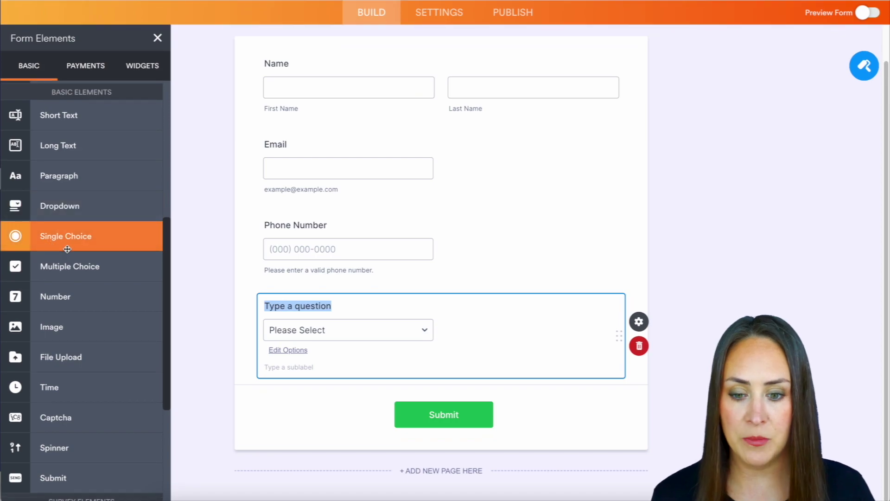
left_click(324, 338)
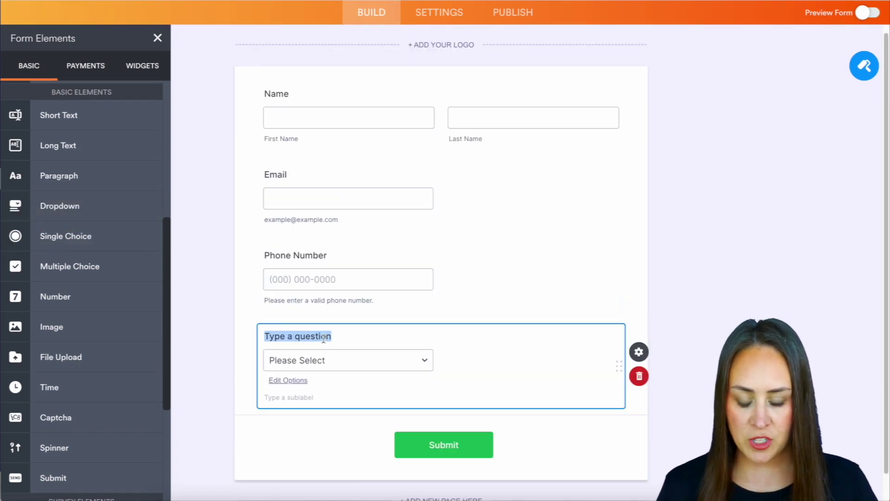
Step: Title the dropdown 'Sandwich' and give it the options ham, turkey and pepperoni
type("Sandwich")
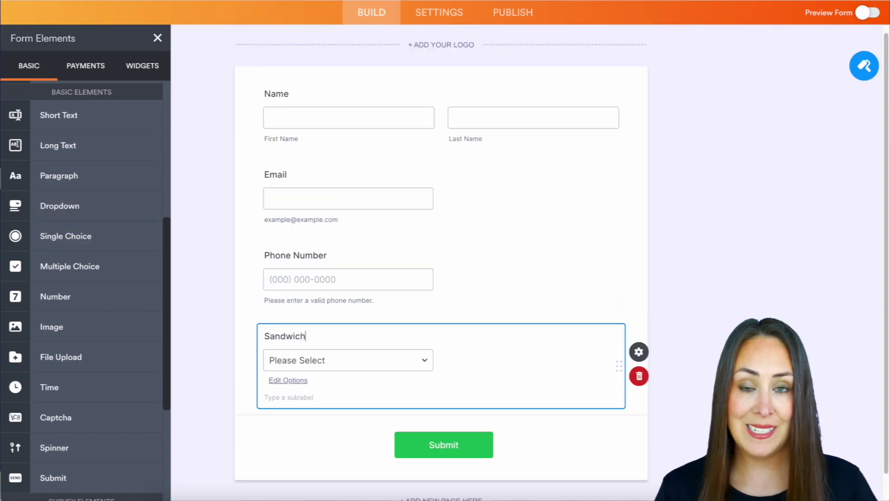
left_click(286, 379)
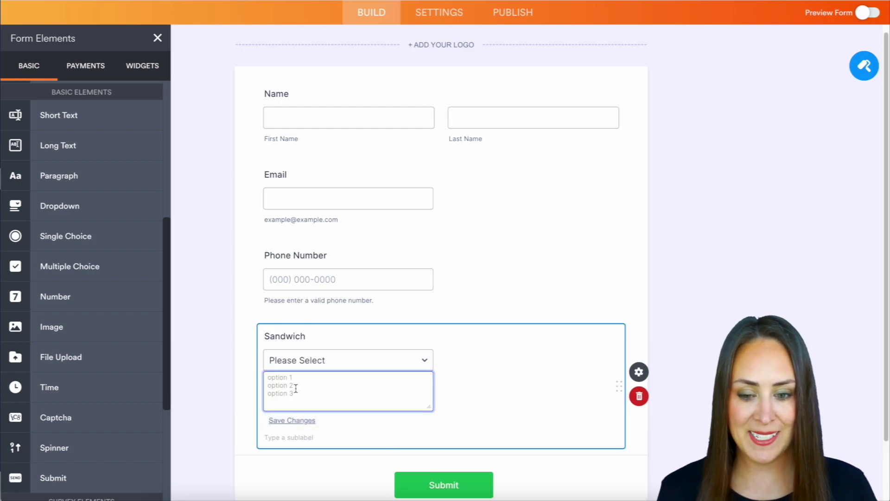
type("ham")
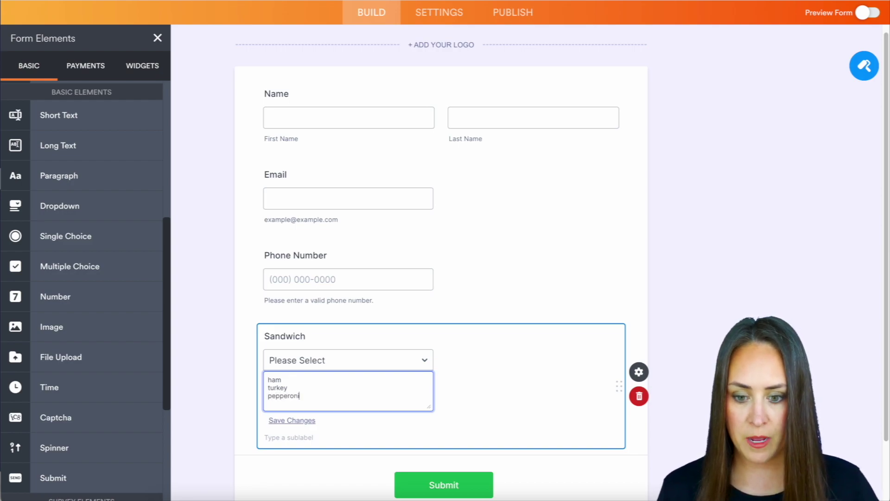
left_click(219, 364)
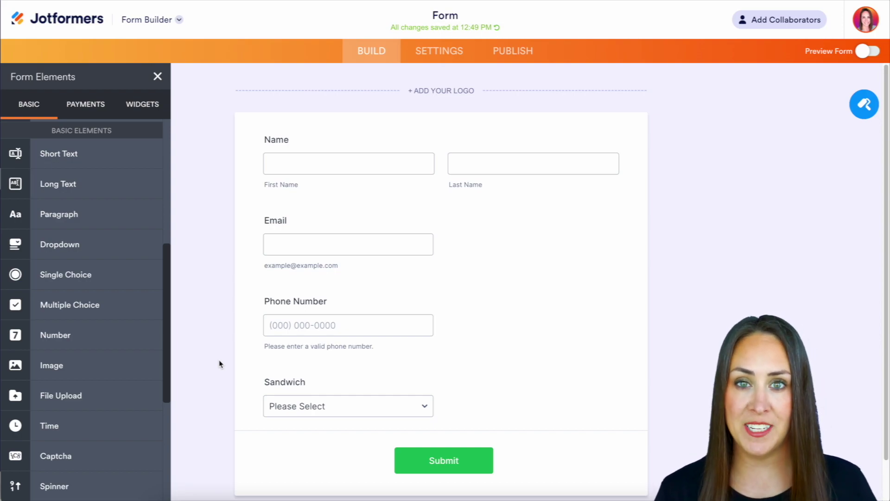
Step: Search widgets for 'spred' and place Spreadsheet to Form above the Name field
left_click(142, 104)
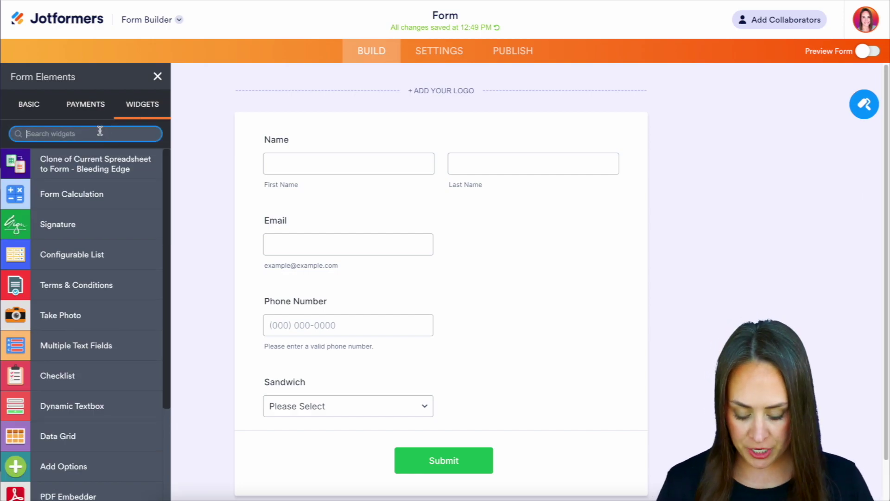
type("spred")
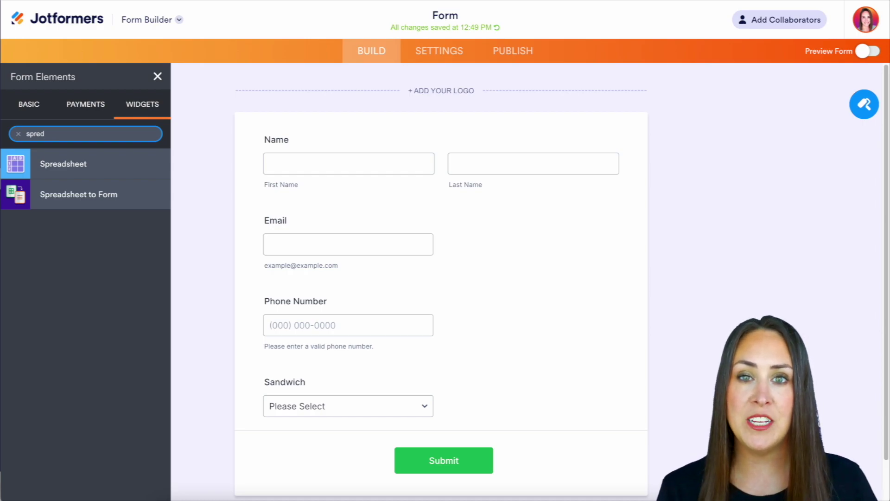
left_click_drag(48, 194, 341, 139)
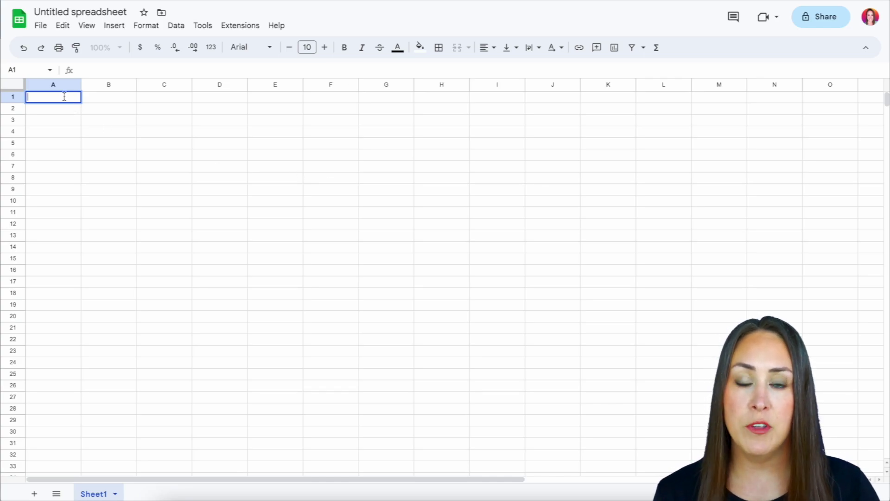
Step: Enter headers Unique Code, Name, Email, Phone Number and Sandwich across A1–E1
type("Unique Code")
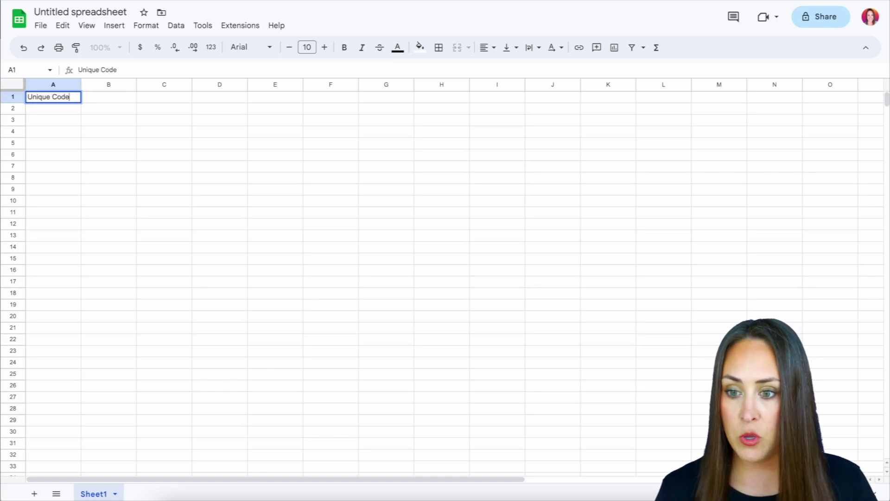
key("Tab")
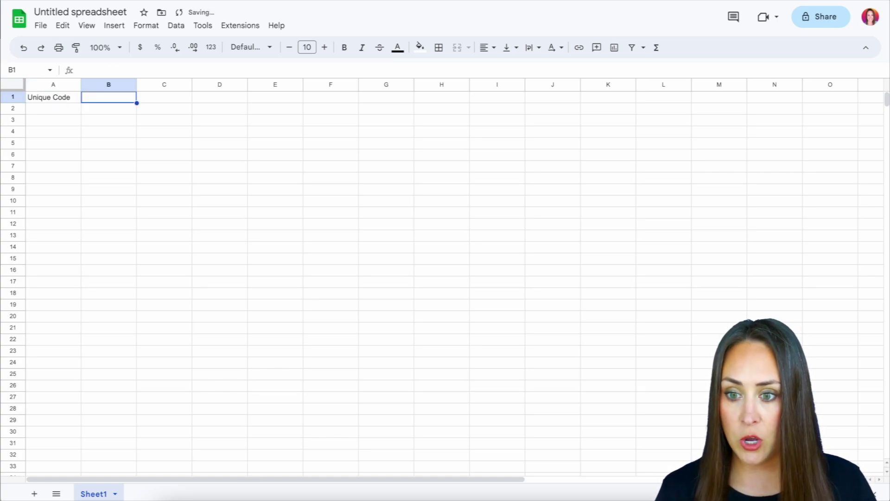
type("Name")
key("Tab")
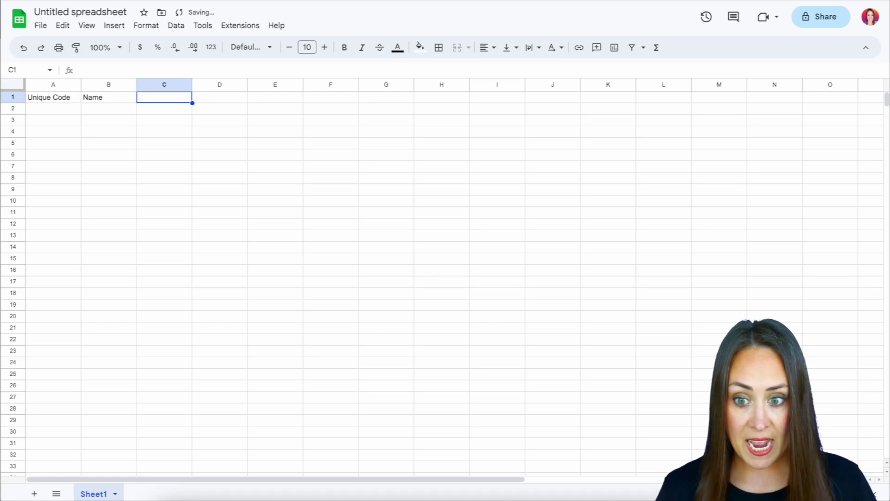
type("Email")
key("Tab")
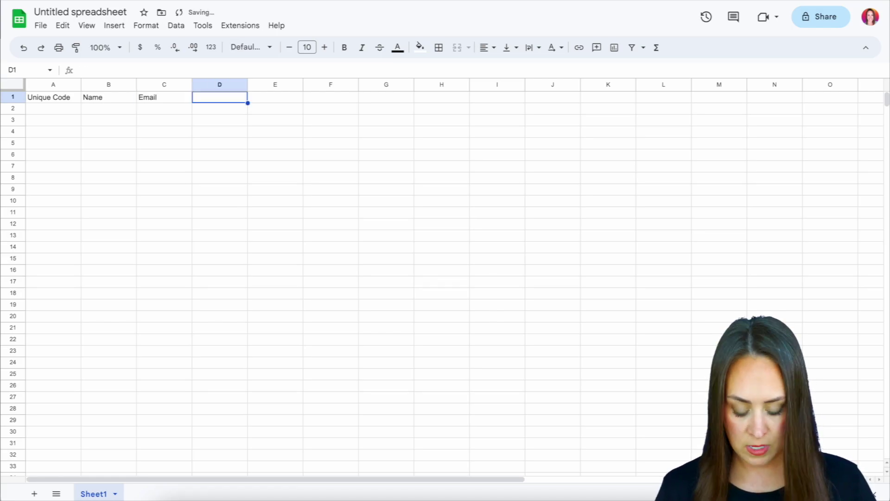
type("Phone Njumbe")
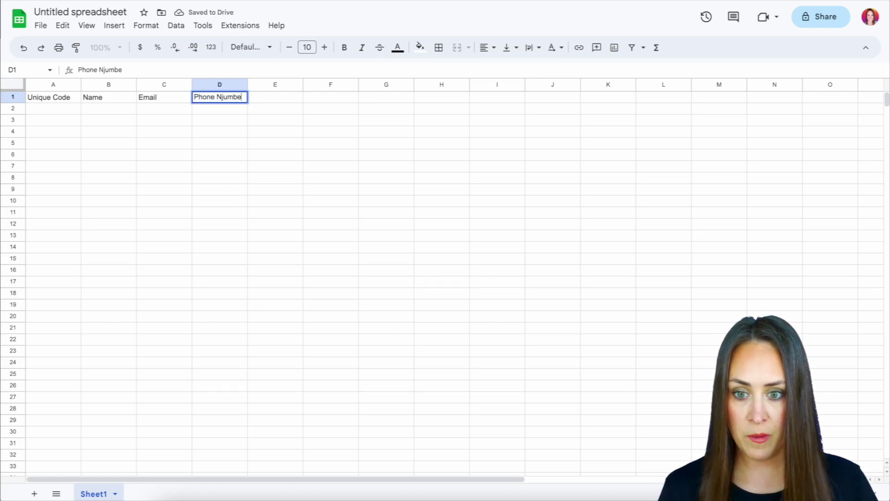
key("BackSpace")
key("BackSpace")
key("BackSpace")
key("BackSpace")
key("BackSpace")
type("umber")
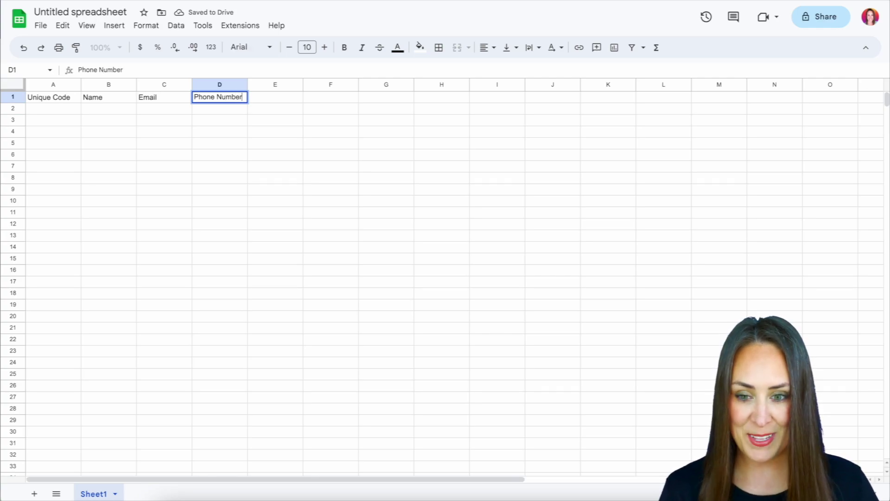
key("Tab")
type("Sandwich")
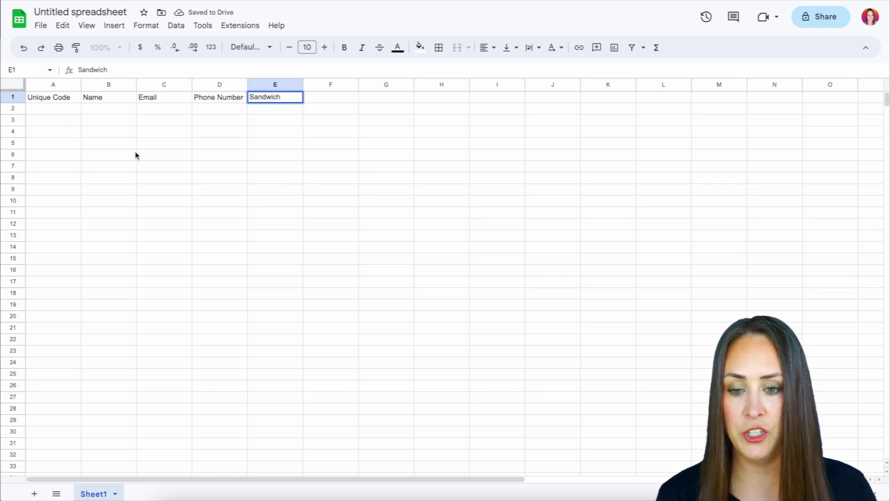
left_click(136, 155)
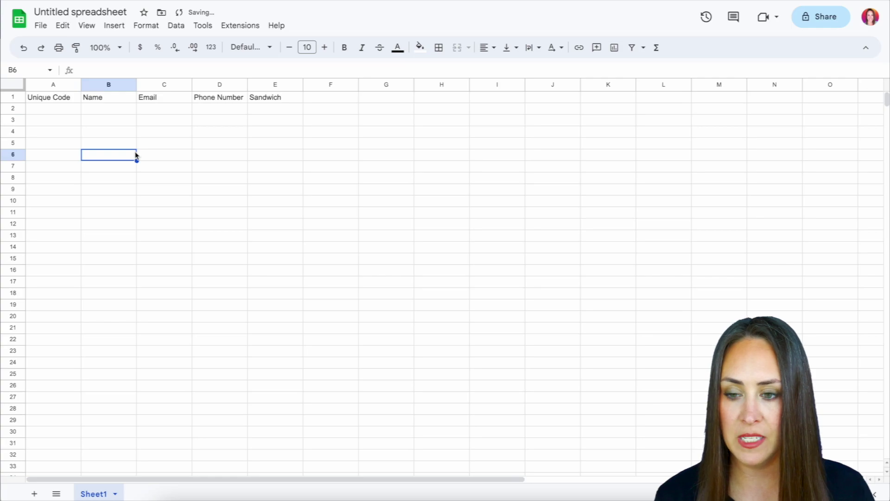
Step: Fill rows 2–4 with codes 1–3, names, emails, phones and turkey, ham, pepperoni sandwiches
left_click(53, 113)
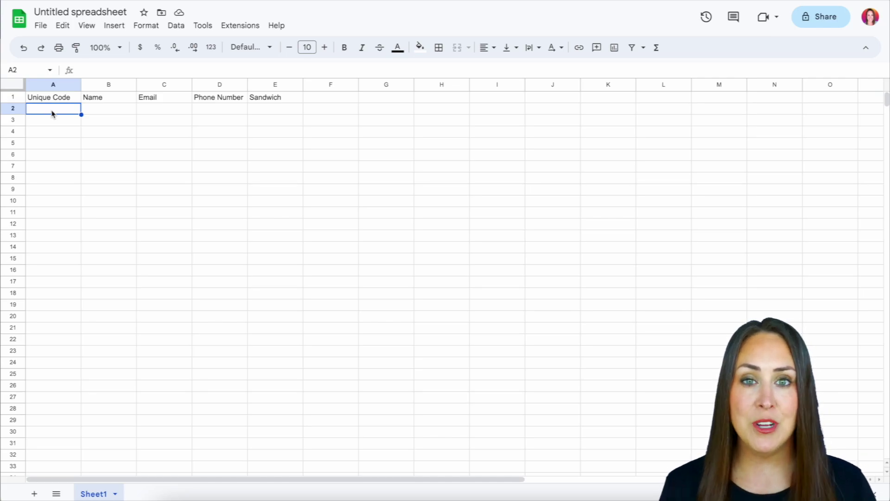
type("1")
key("Return")
type("2")
key("Return")
type("3")
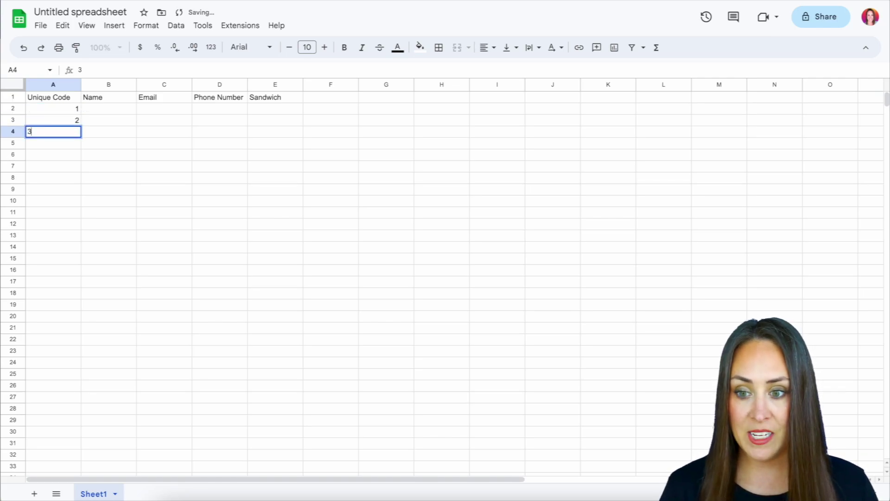
key("Return")
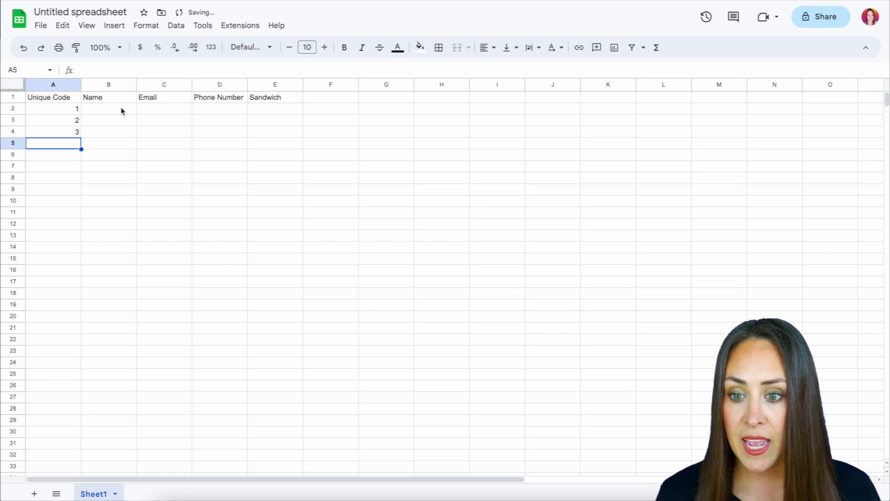
left_click(121, 110)
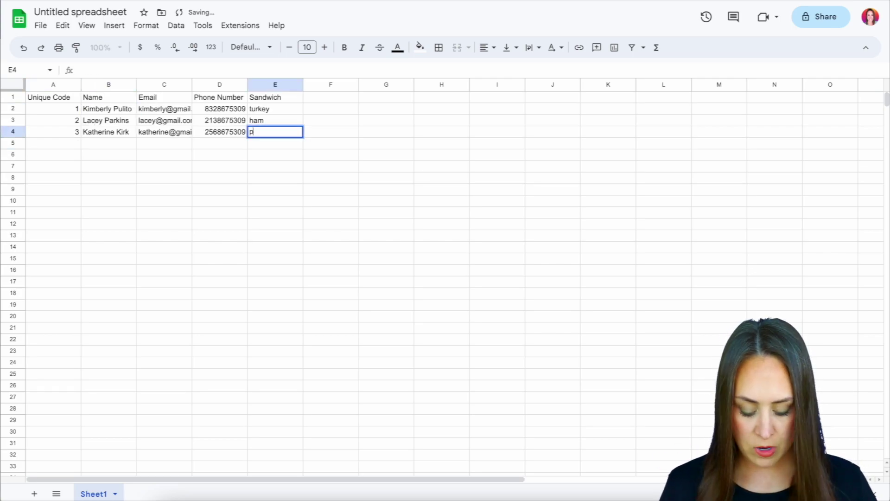
type("epperoni")
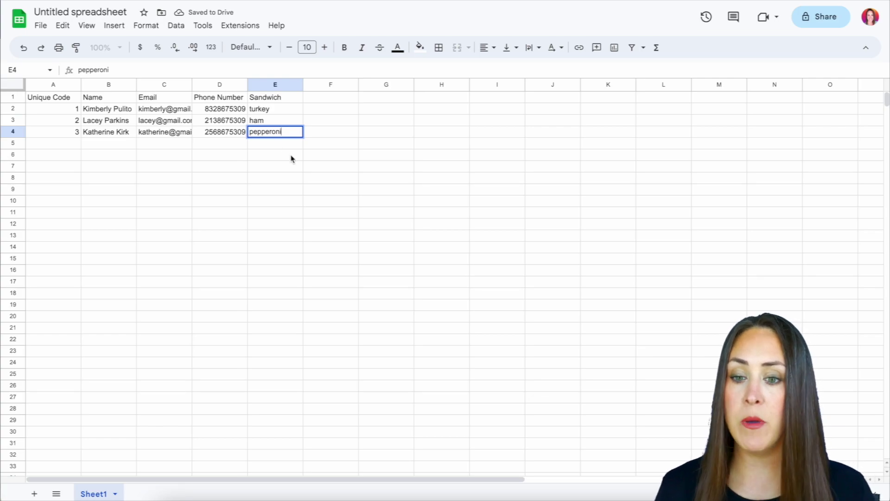
left_click(291, 156)
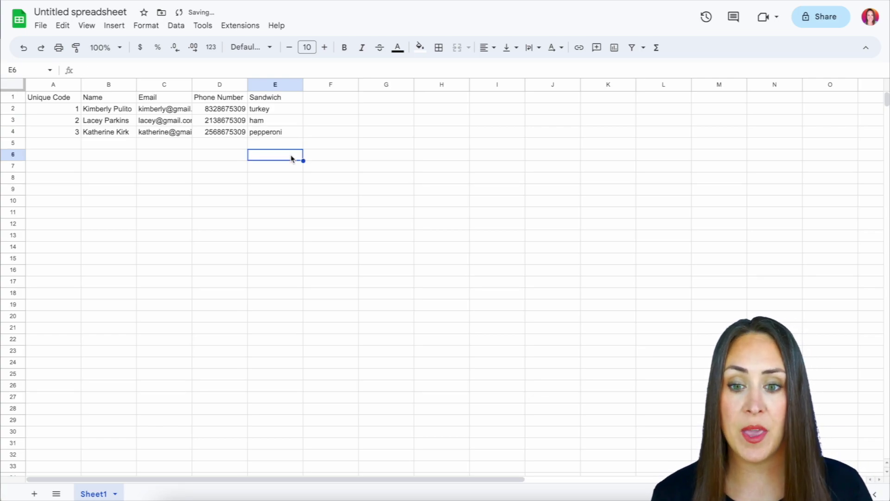
Step: Download the sheet as a Microsoft Excel (.xlsx) file
left_click(43, 27)
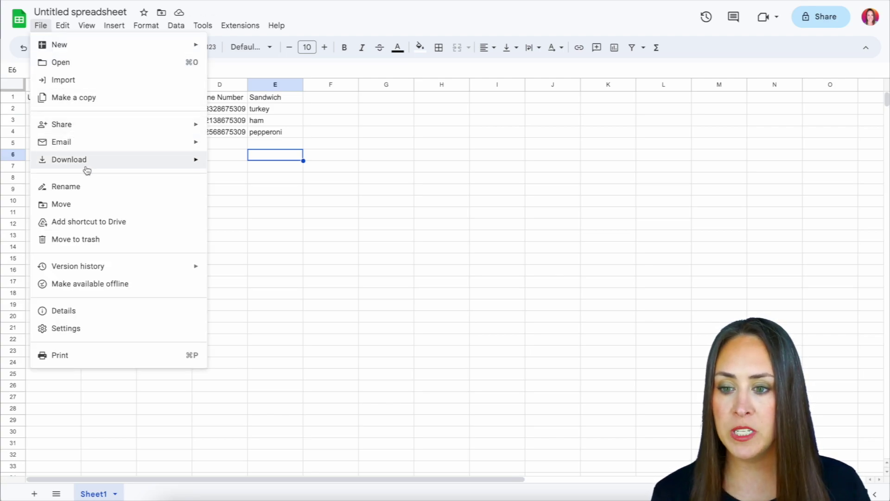
mouse_move(86, 163)
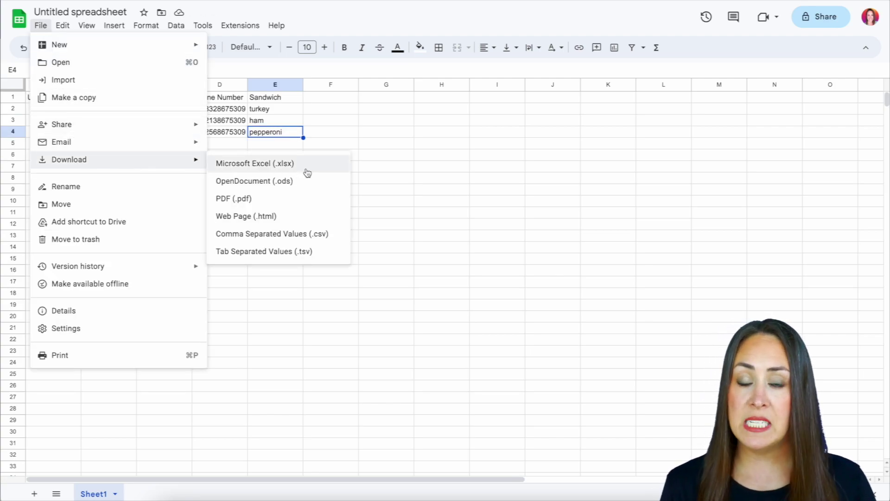
left_click(307, 172)
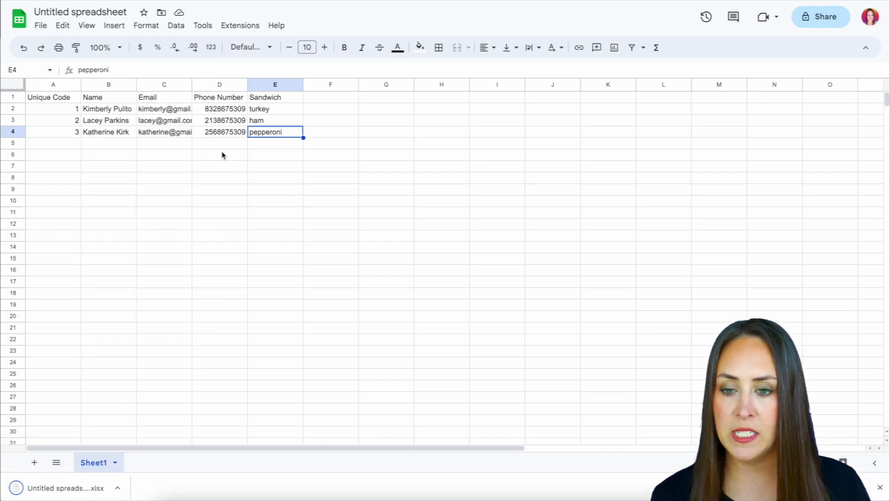
Step: Upload Untitled spreadsheet.xlsx into the Jotform Spreadsheet to Form widget
key("ctrl+Tab")
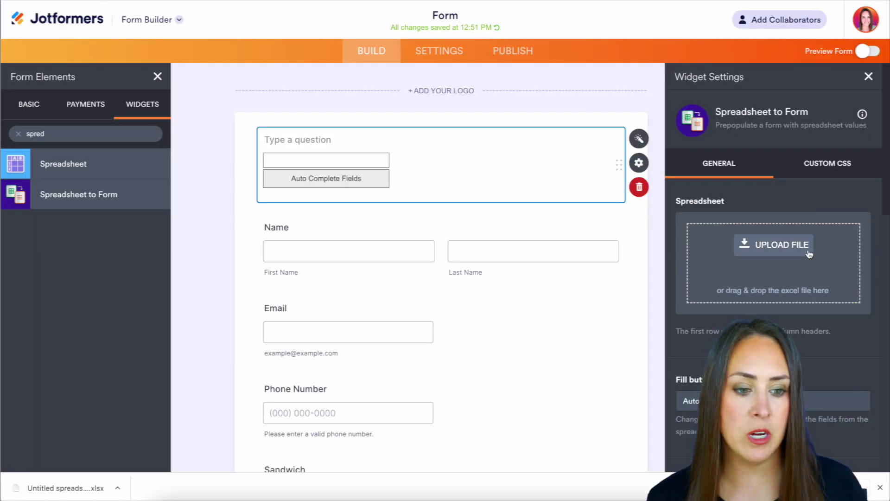
left_click(788, 245)
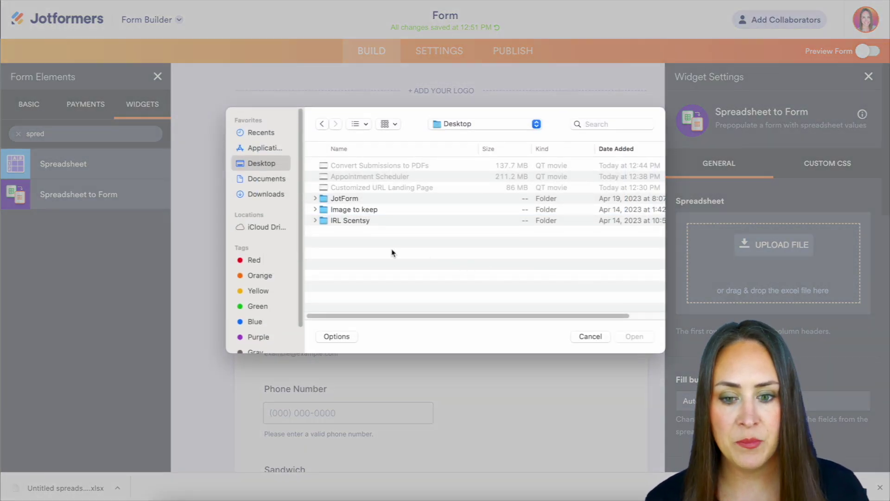
left_click(633, 337)
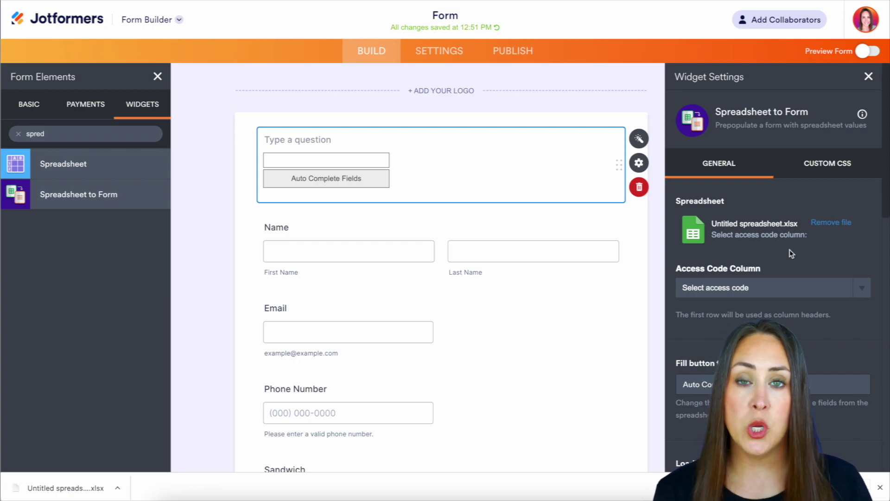
Step: Set the widget's Access Code Column to Unique Code, save it, and go to Publish
left_click(794, 286)
left_click(783, 300)
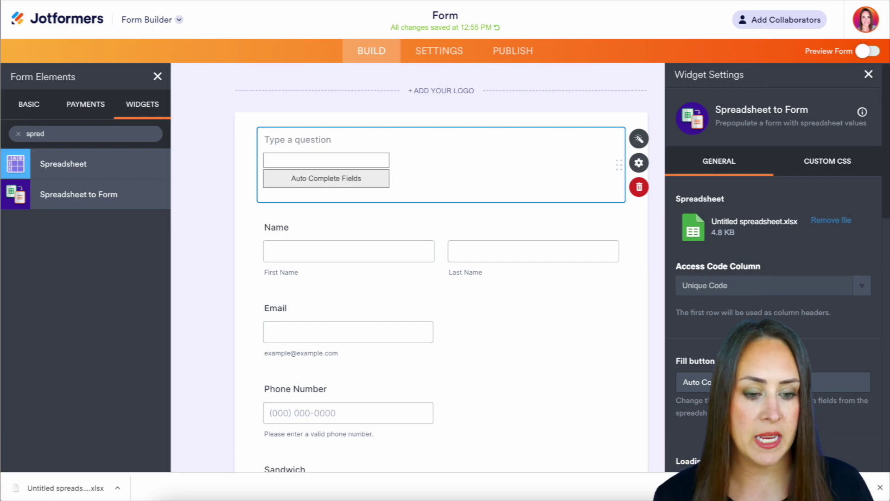
scroll(695, 456, "down", 10)
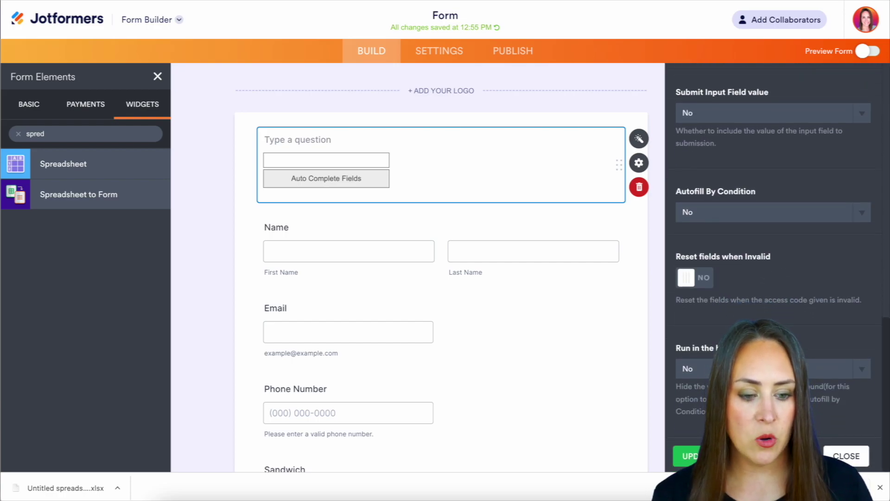
left_click(688, 456)
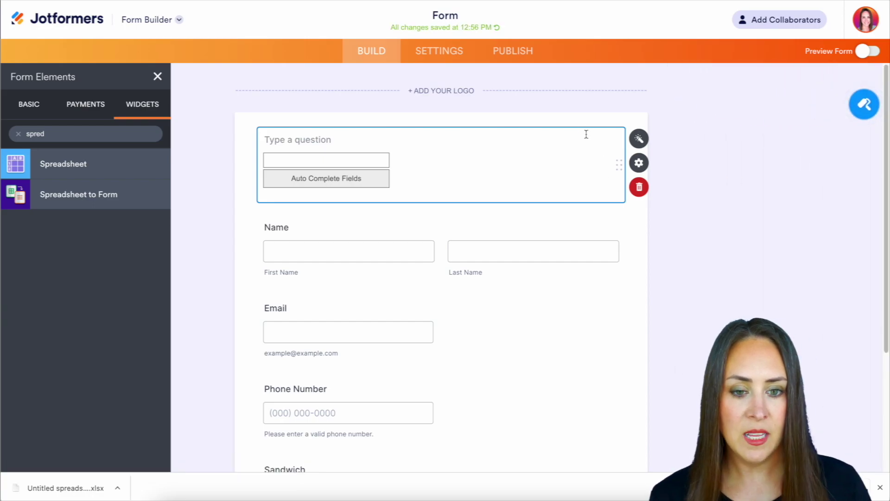
left_click(517, 55)
Step: Open the live form and autofill it with access code 2, then code 3
left_click(559, 194)
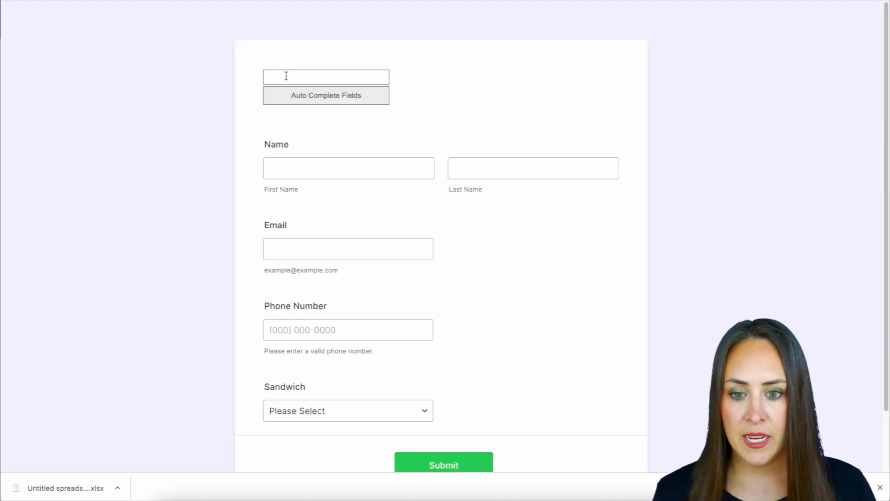
left_click(286, 76)
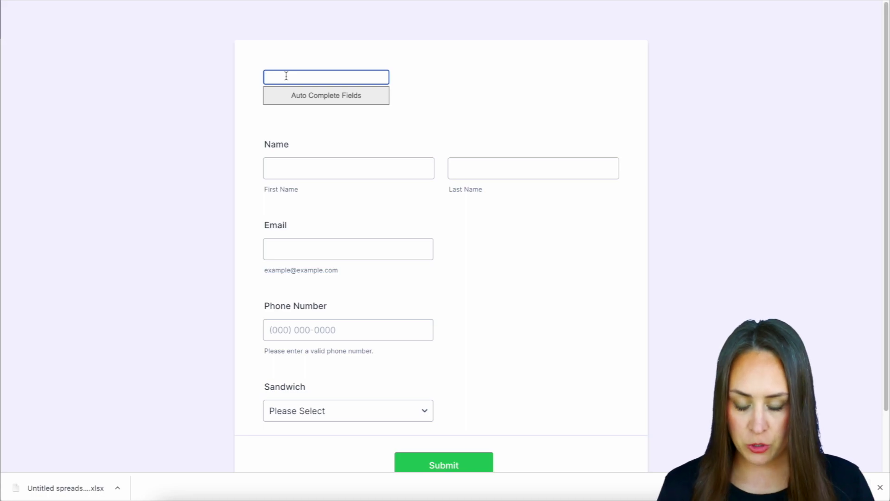
type("2")
left_click(308, 99)
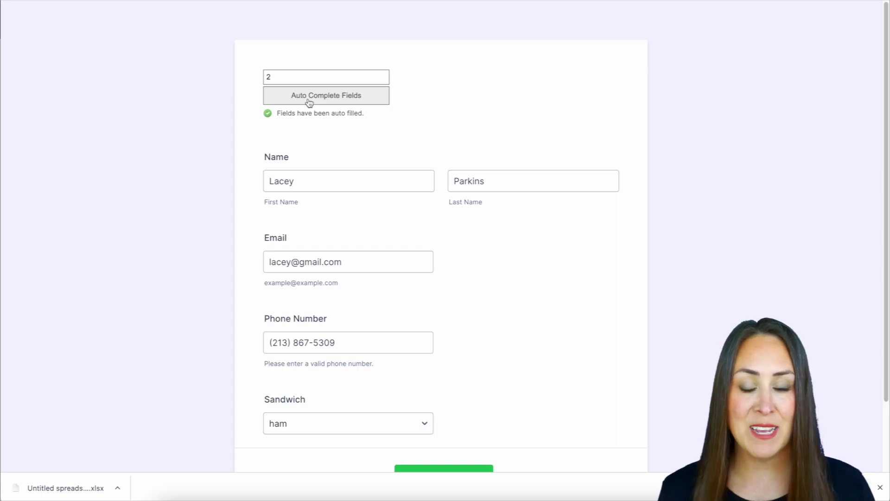
double_click(297, 81)
type("3")
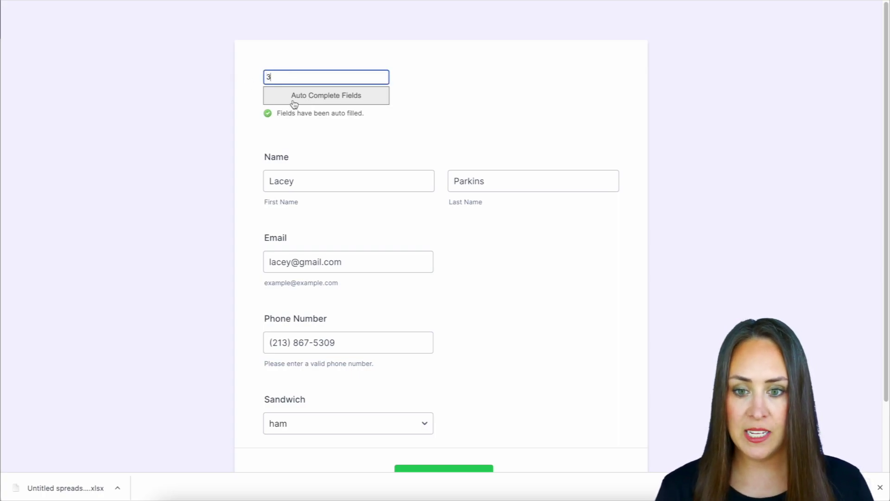
left_click(294, 103)
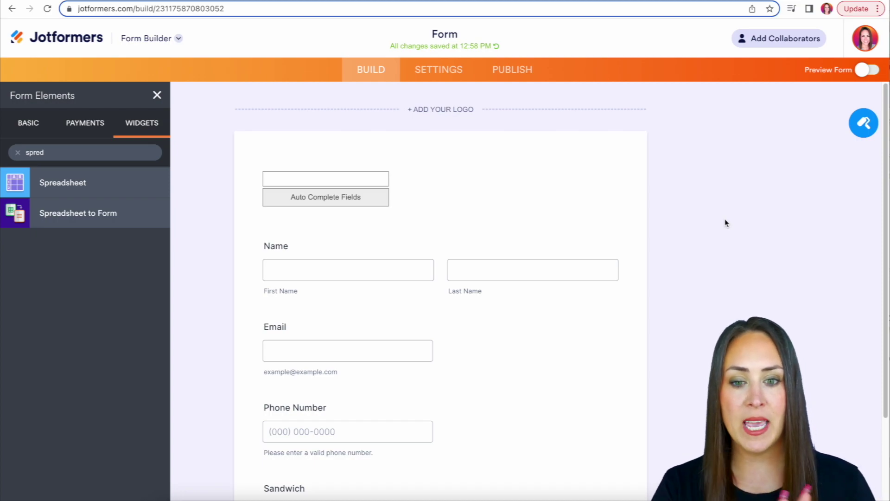
Step: Review the Advanced tab of the Name field's properties
left_click(522, 252)
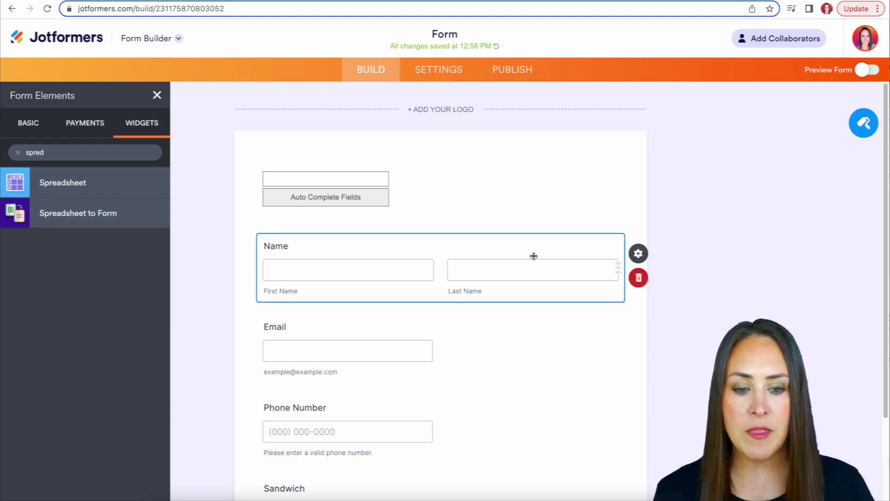
left_click(640, 255)
left_click(857, 121)
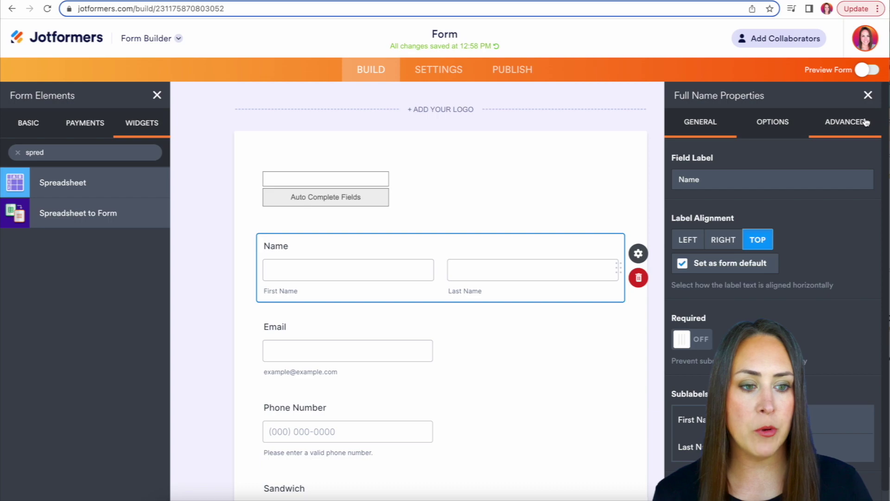
scroll(805, 292, "down", 2)
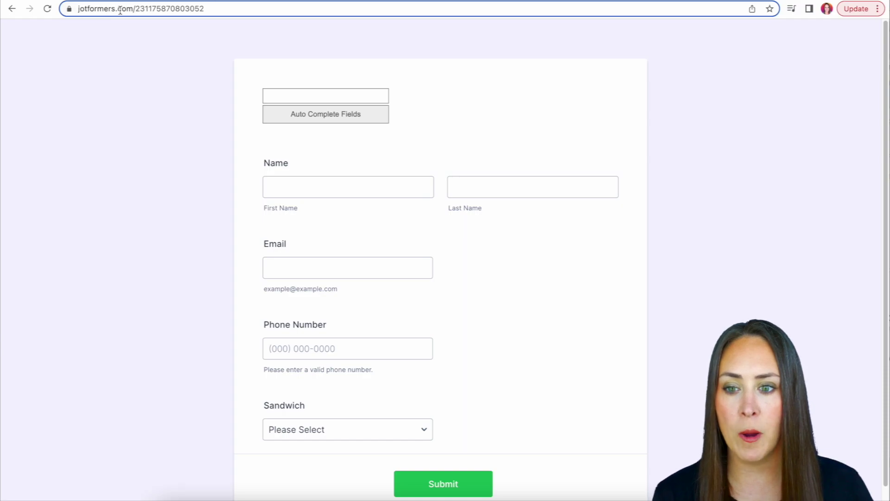
Step: Append ?name[first]=Jane&name[last]=Doe to the live form's URL and reload it
left_click(214, 9)
left_click(215, 9)
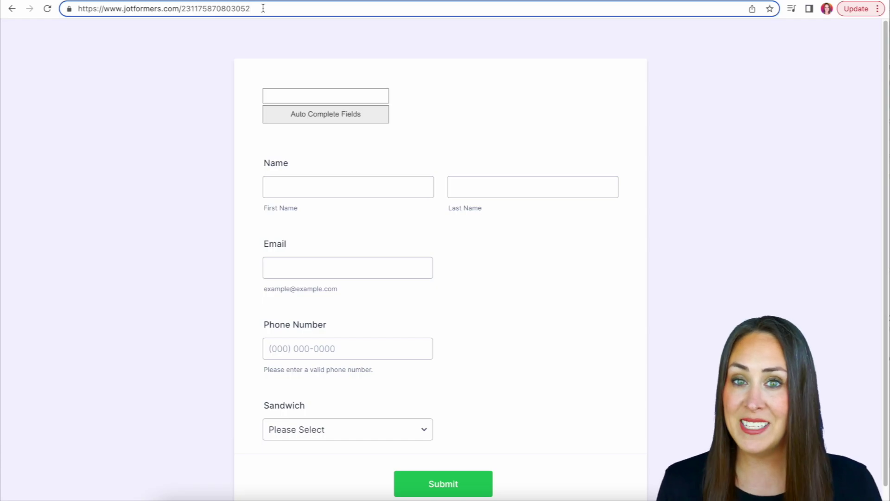
type("?name[first]=Jane&name[last]=Doe")
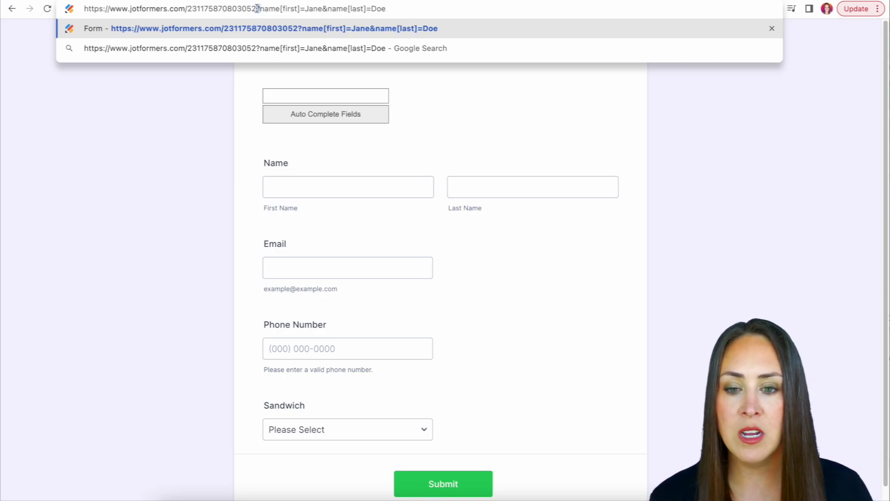
double_click(257, 9)
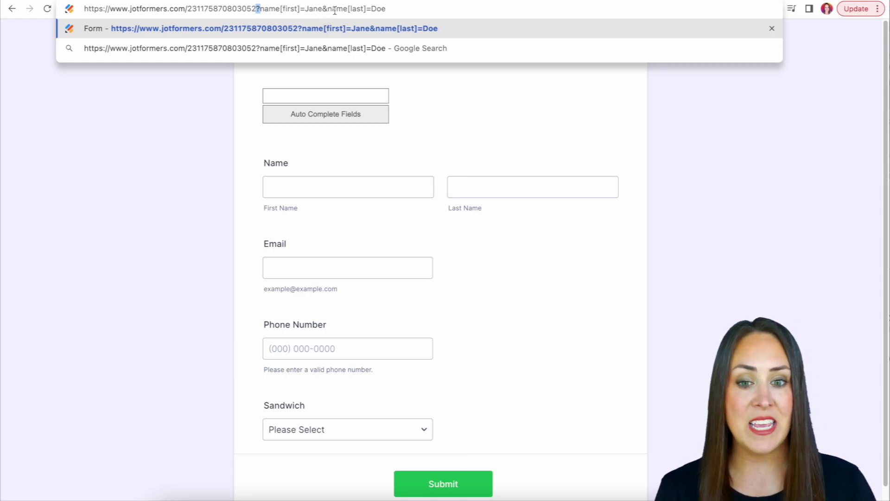
left_click(398, 9)
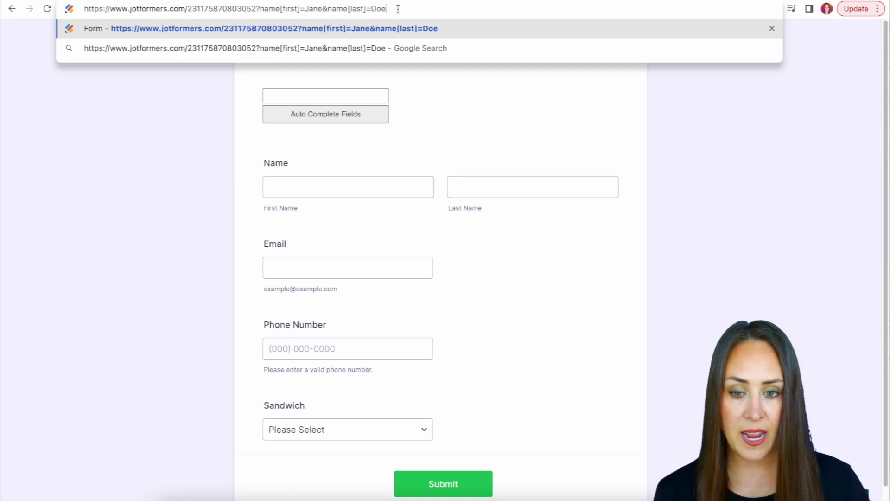
key("Return")
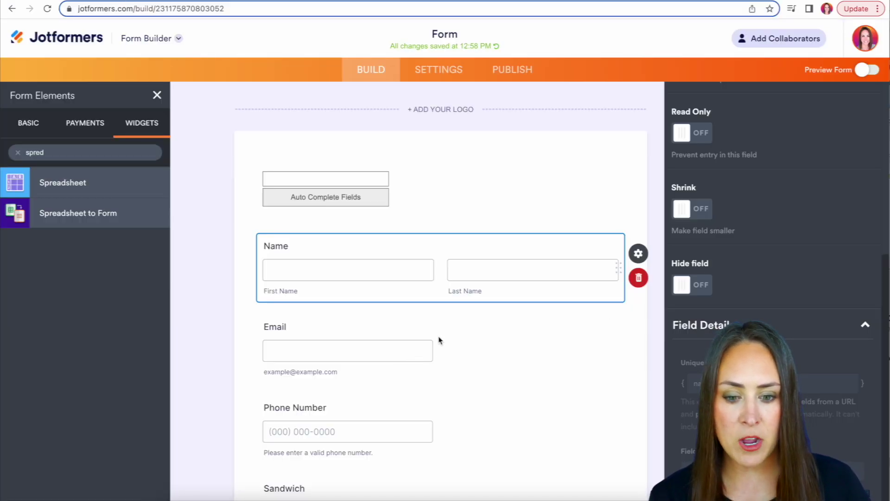
Step: Look up the Email field's Unique Name, 'email', in its Advanced settings
left_click(439, 340)
left_click(857, 115)
scroll(857, 115, "down", 3)
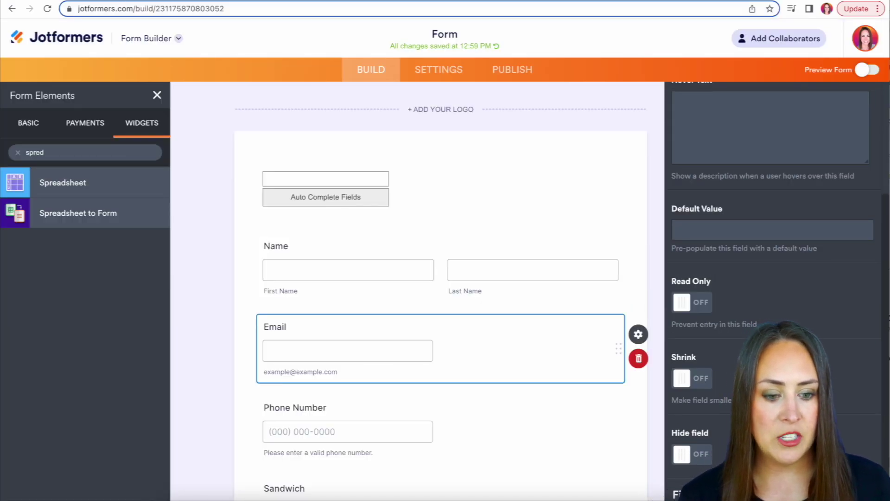
scroll(731, 382, "down", 4)
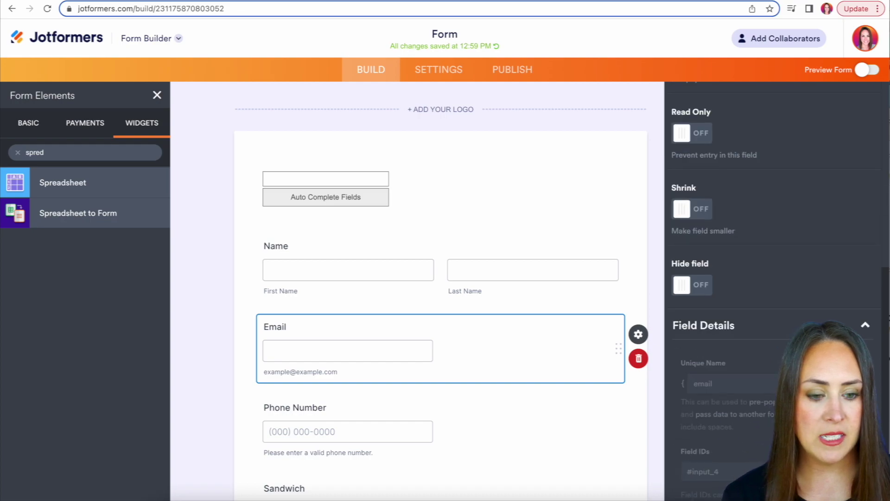
double_click(732, 382)
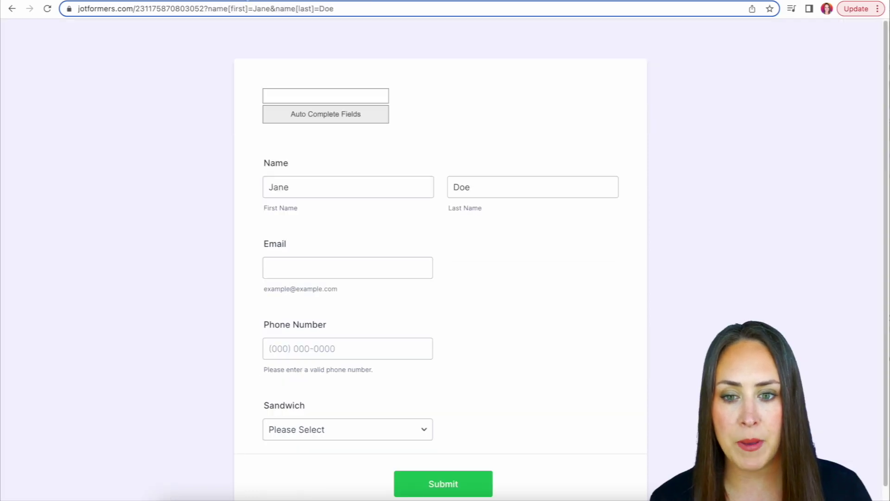
Step: Append &email= with a sample email address to the form URL and reload it
double_click(340, 7)
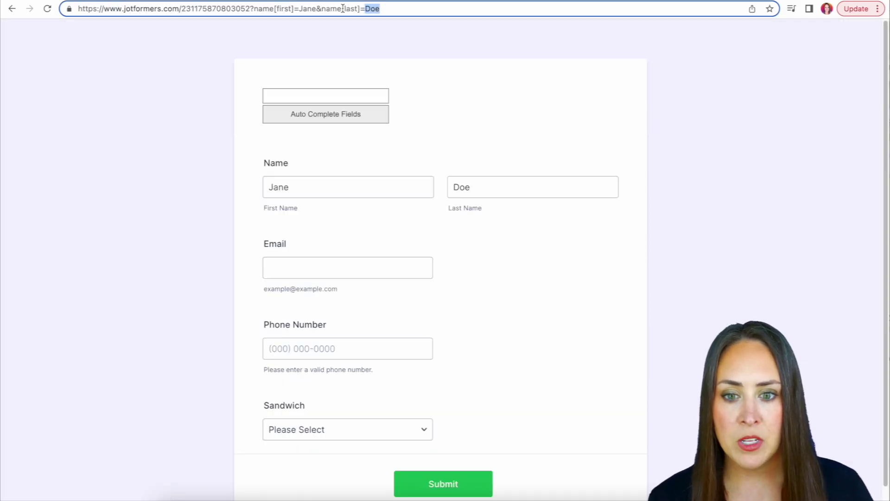
left_click(414, 10)
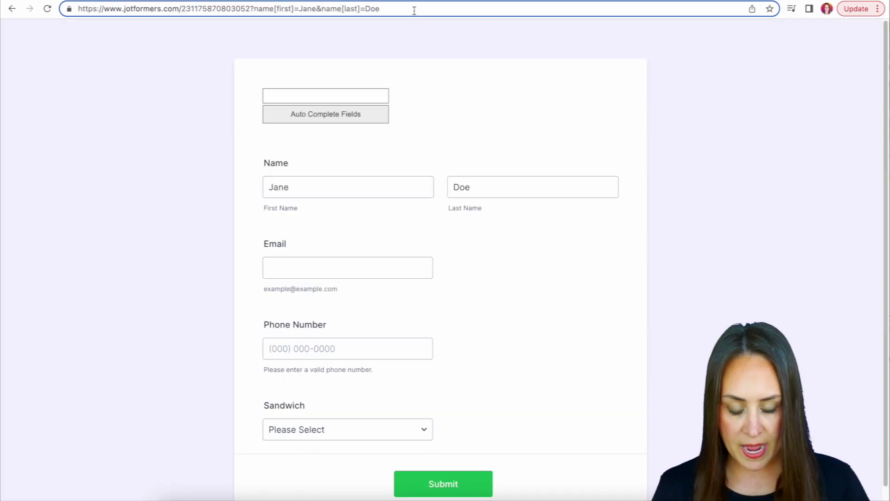
type("&email")
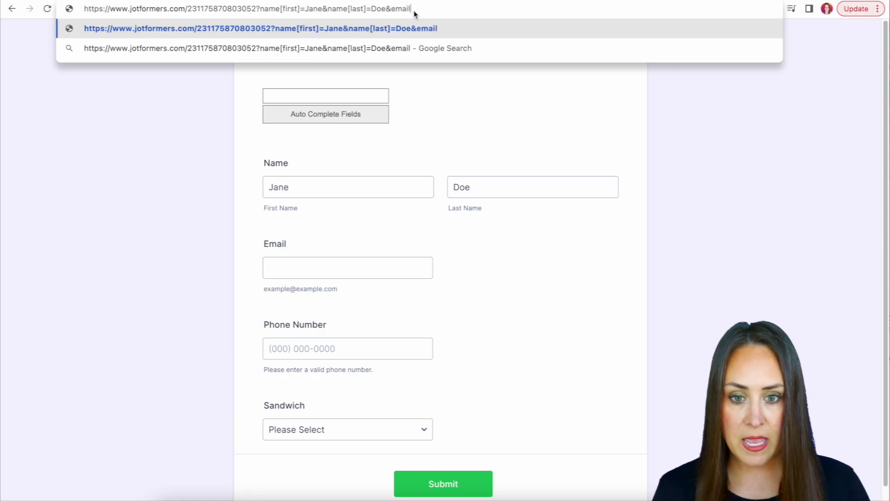
type("=")
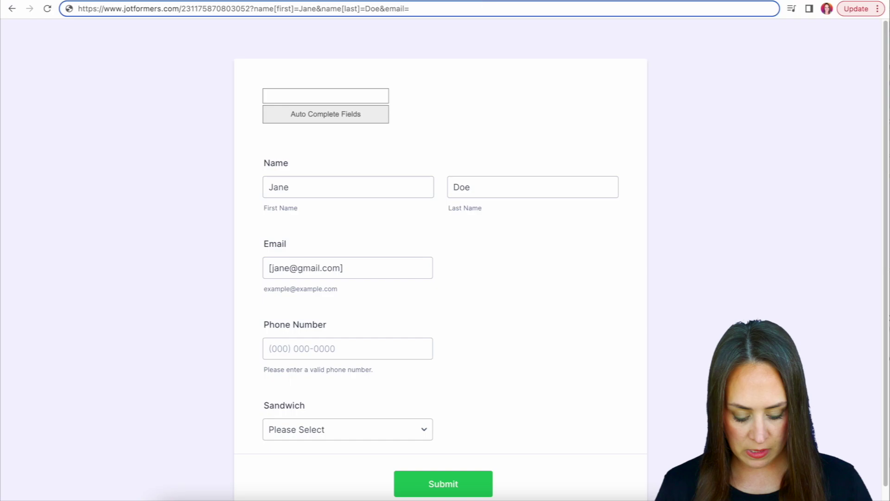
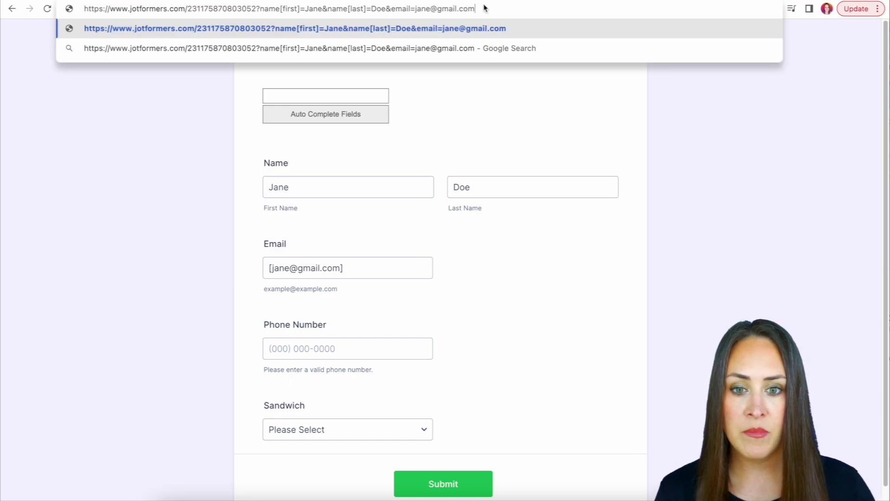
key("Return")
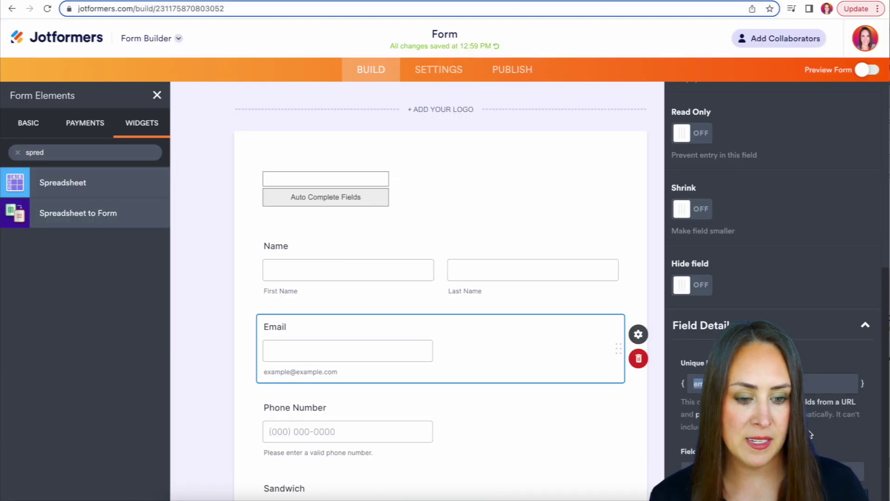
Step: Add a &phoneNumber= parameter with a sample phone number to the form URL and reload
left_click(509, 417)
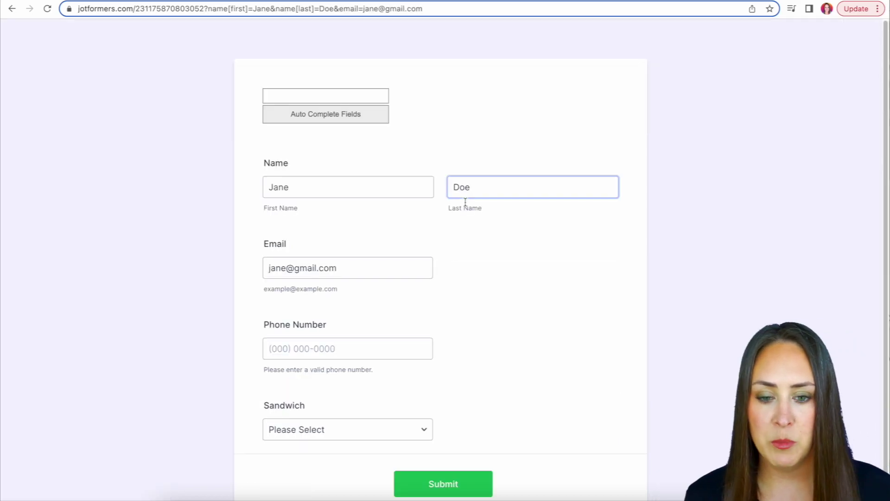
left_click(440, 8)
left_click(474, 10)
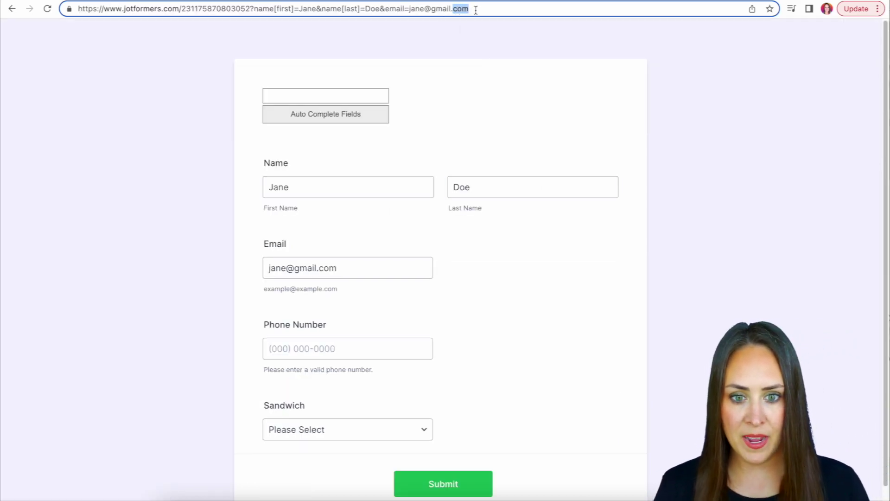
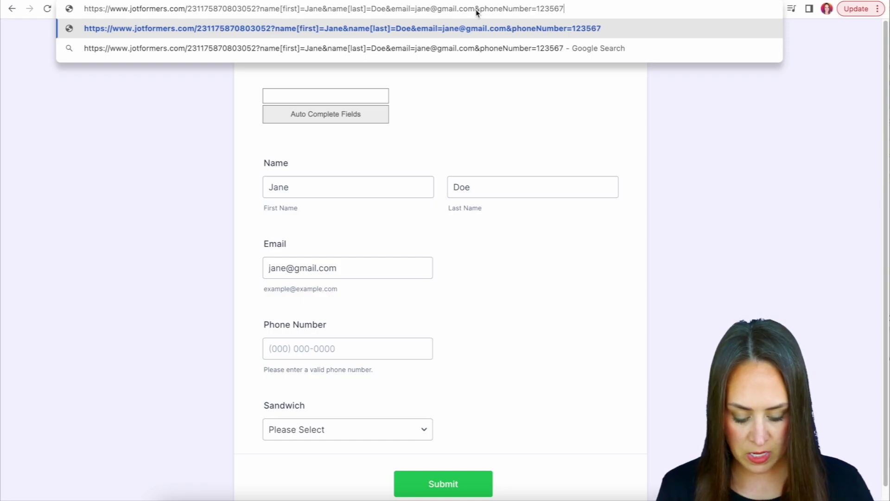
key("Return")
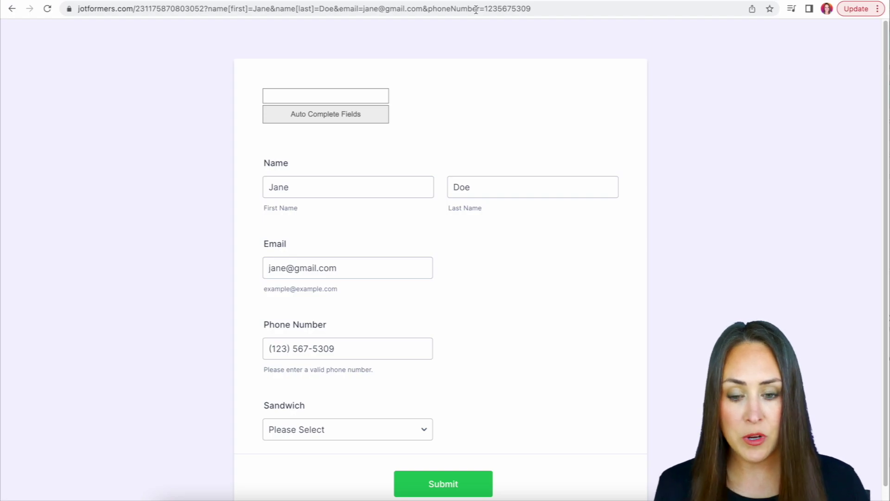
left_click(475, 10)
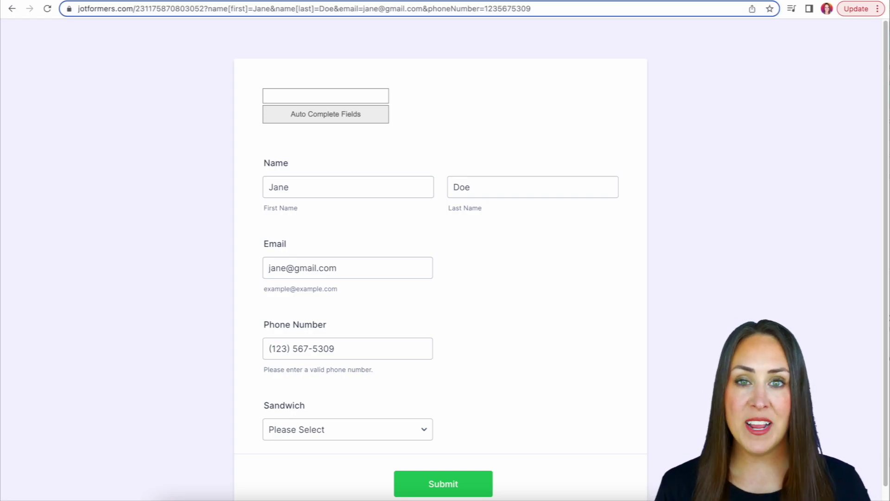